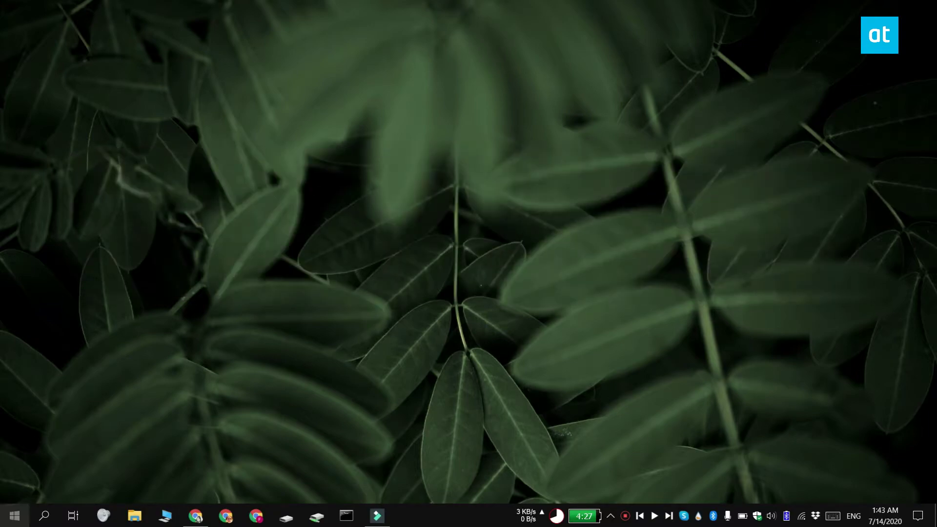
Step: Launch Windows Settings from the Start menu and reposition its window on the desktop
left_click(15, 515)
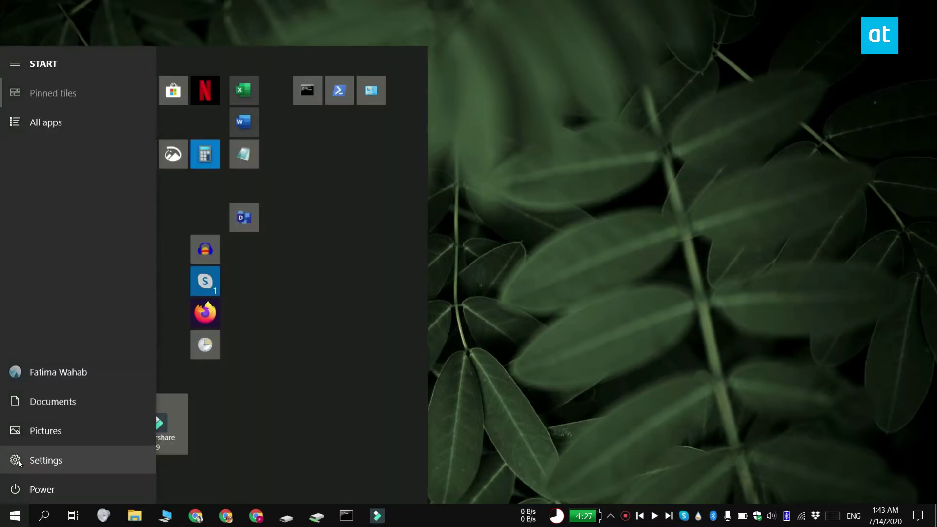
left_click(18, 461)
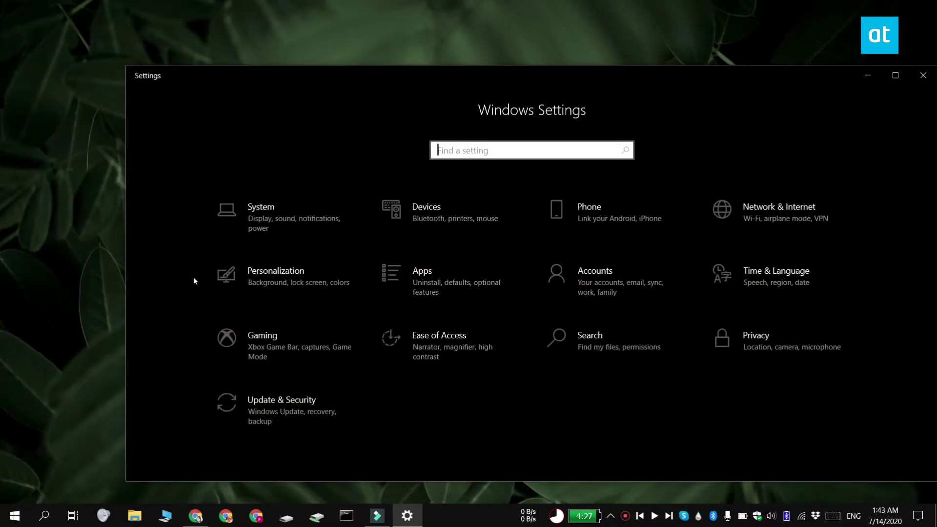
left_click_drag(459, 75, 402, 67)
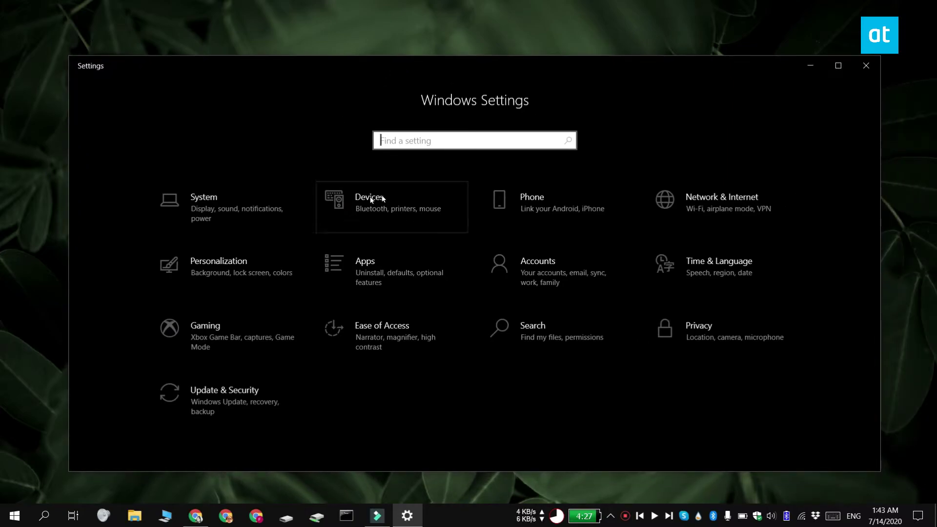
Step: On the Devices > Touchpad page, uncheck 'Leave touchpad on when a mouse is connected'
left_click(402, 205)
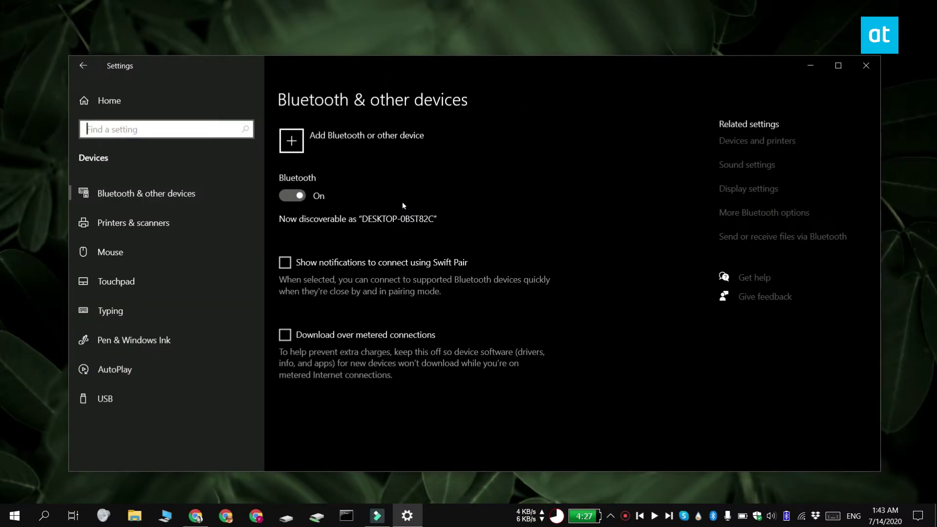
left_click(240, 282)
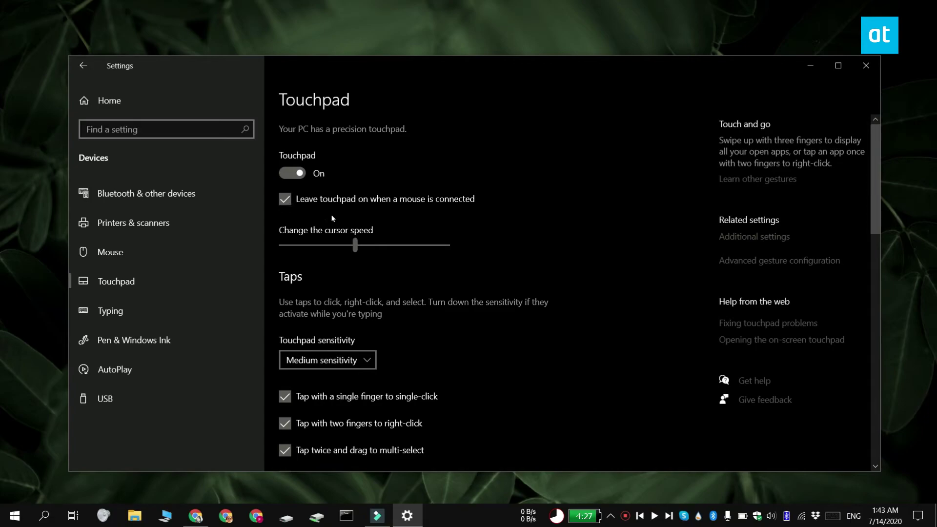
left_click(286, 200)
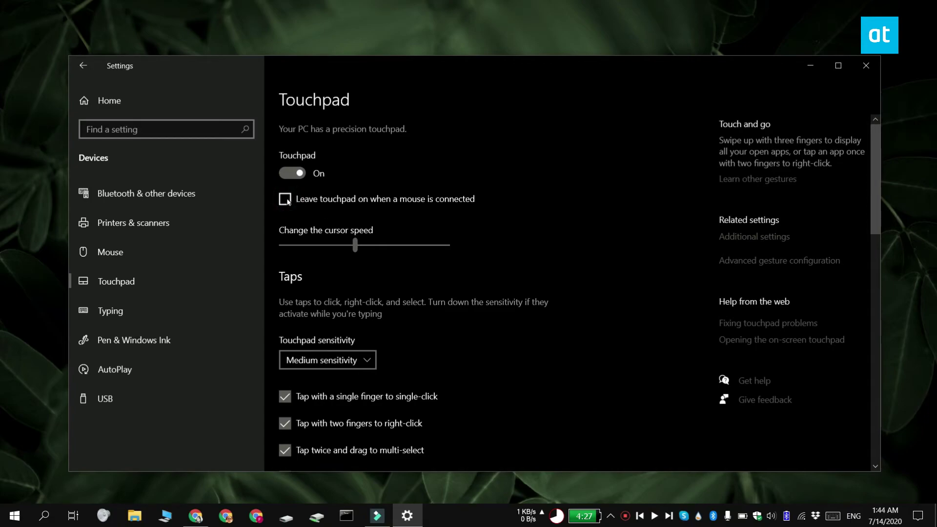